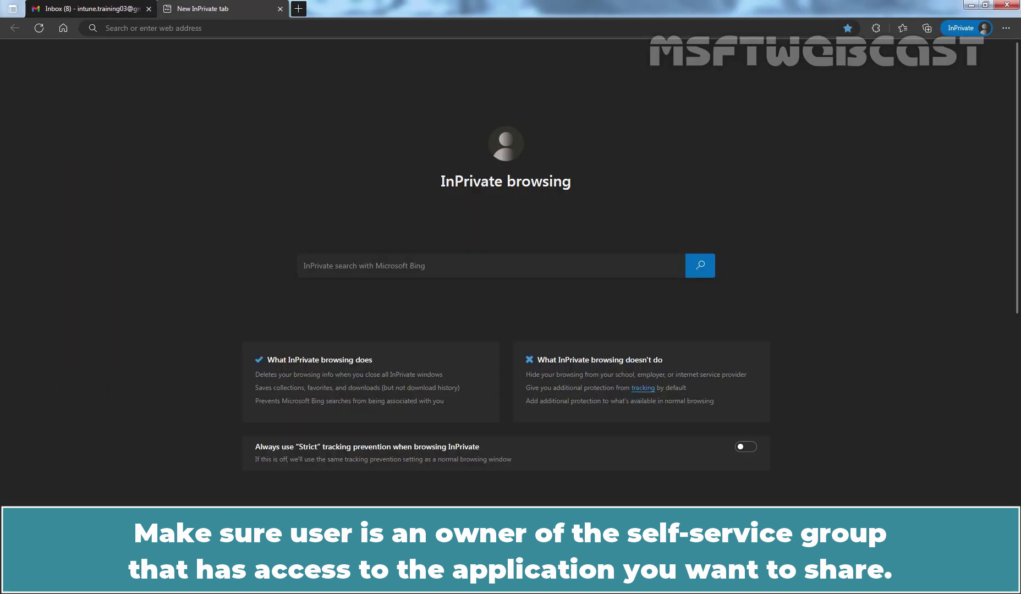
Open a new InPrivate browser window, ready to enter a web address.
{"action": "left_click", "coordinate": [189, 30]}
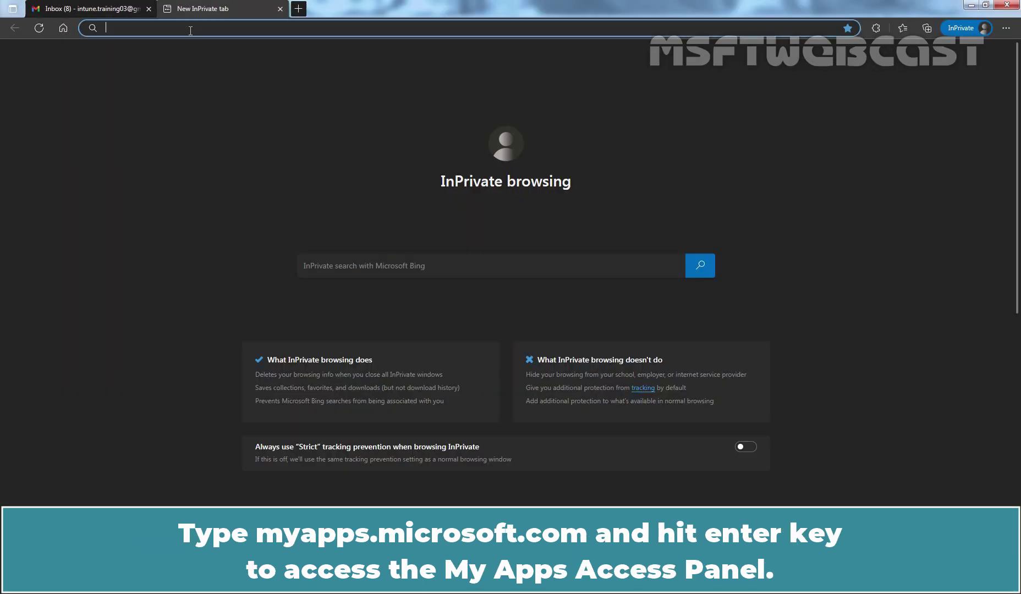
Sign in to myapps.microsoft.com as the group-owner user, skipping Authenticator setup and not staying signed in.
{"action": "type", "text": "myapps.microsoft.com"}
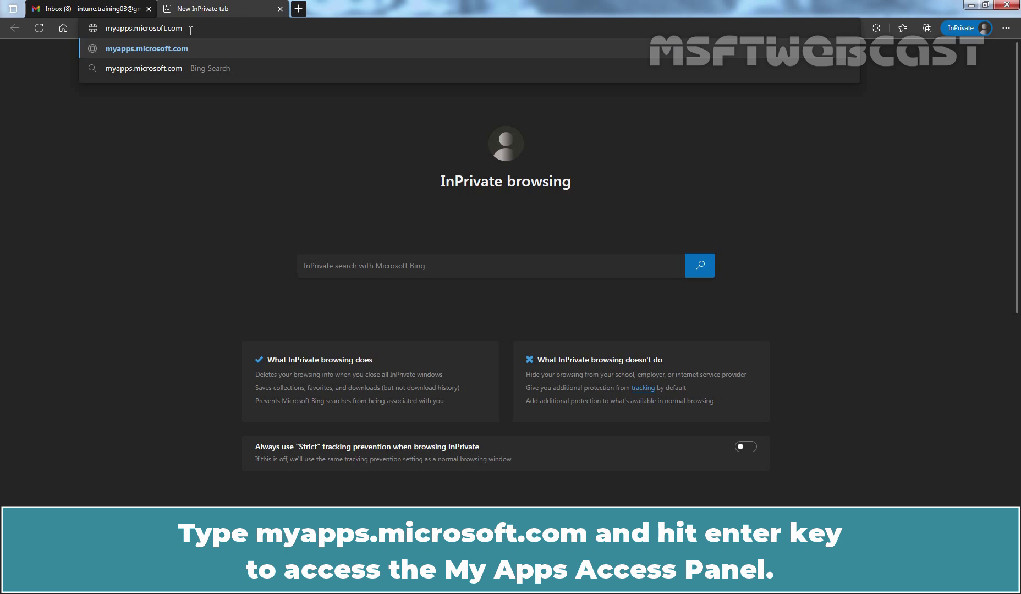
{"action": "key", "text": "Return"}
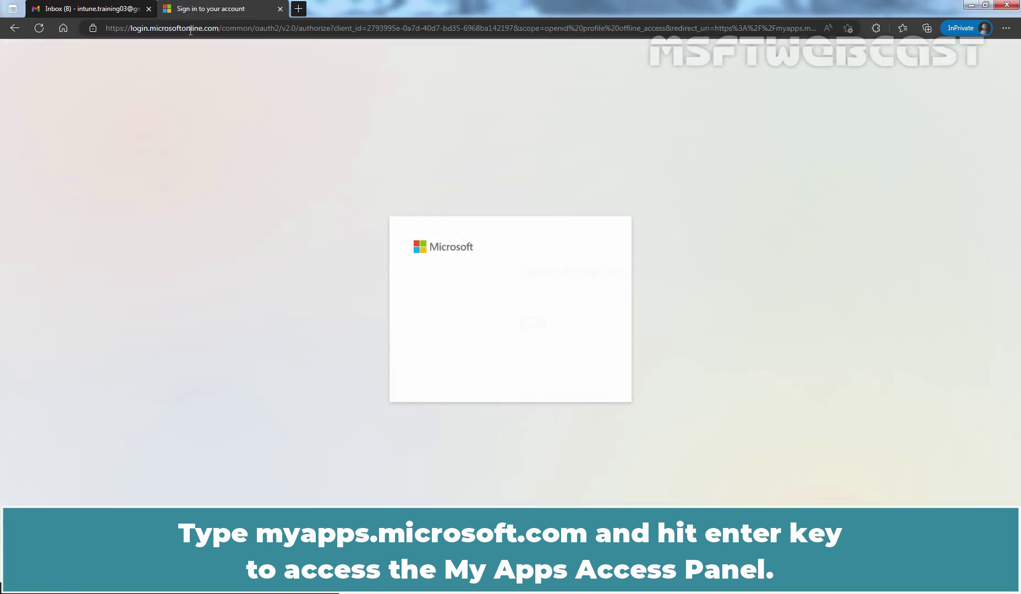
{"action": "left_click", "coordinate": [574, 350]}
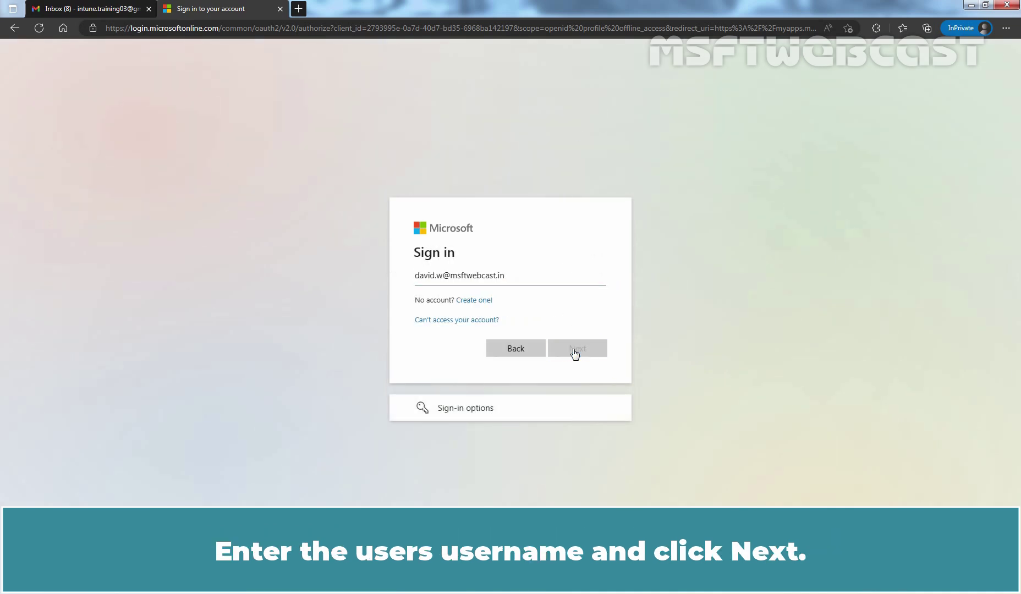
{"action": "type", "text": "••••••••••"}
{"action": "left_click", "coordinate": [579, 366]}
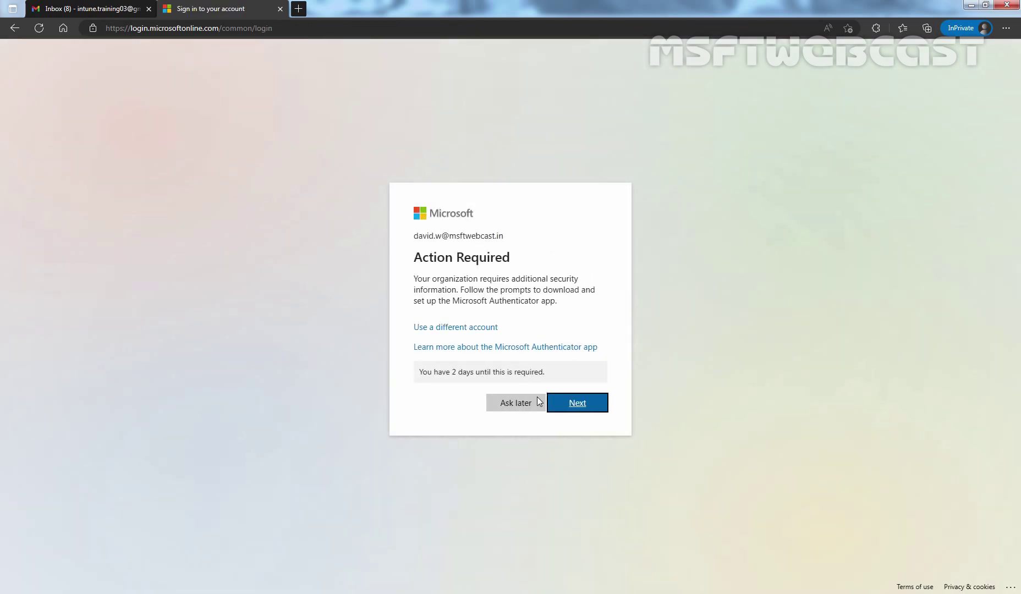
{"action": "left_click", "coordinate": [516, 402]}
{"action": "left_click", "coordinate": [515, 371]}
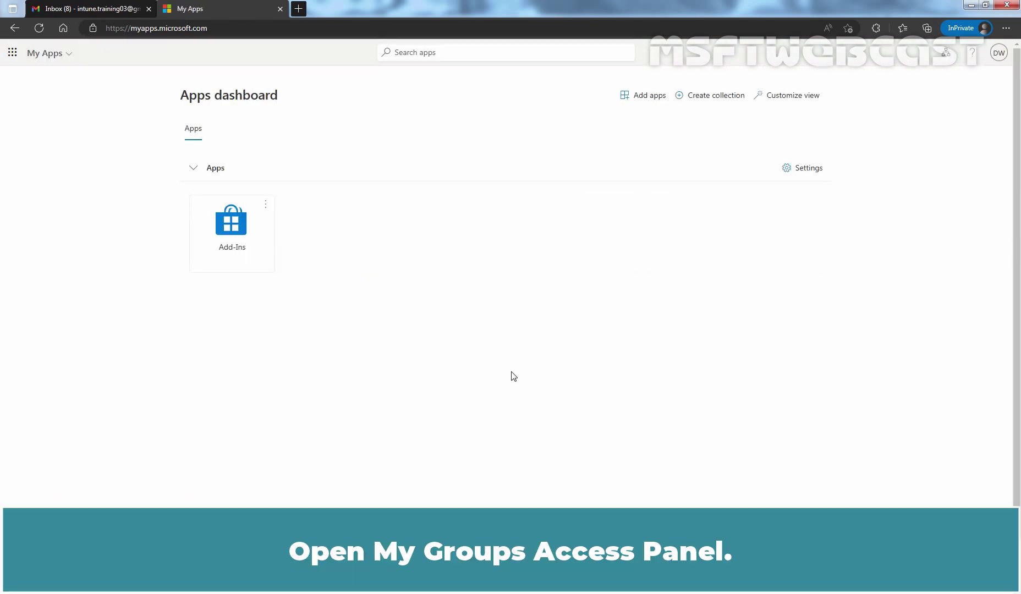
Switch from My Apps to the My Groups portal and list the groups this user owns.
{"action": "left_click", "coordinate": [69, 53]}
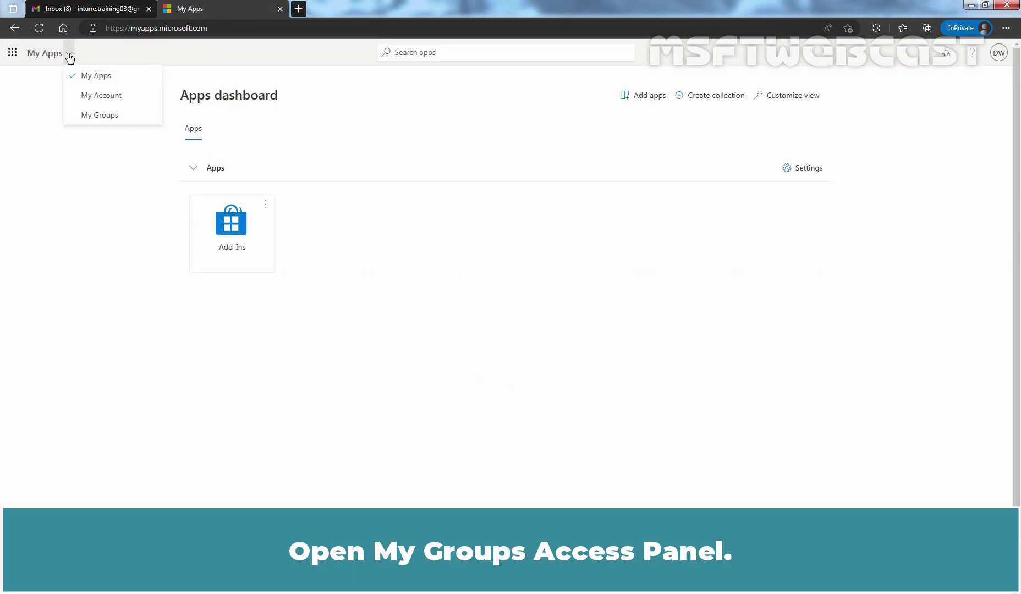
{"action": "left_click", "coordinate": [85, 117]}
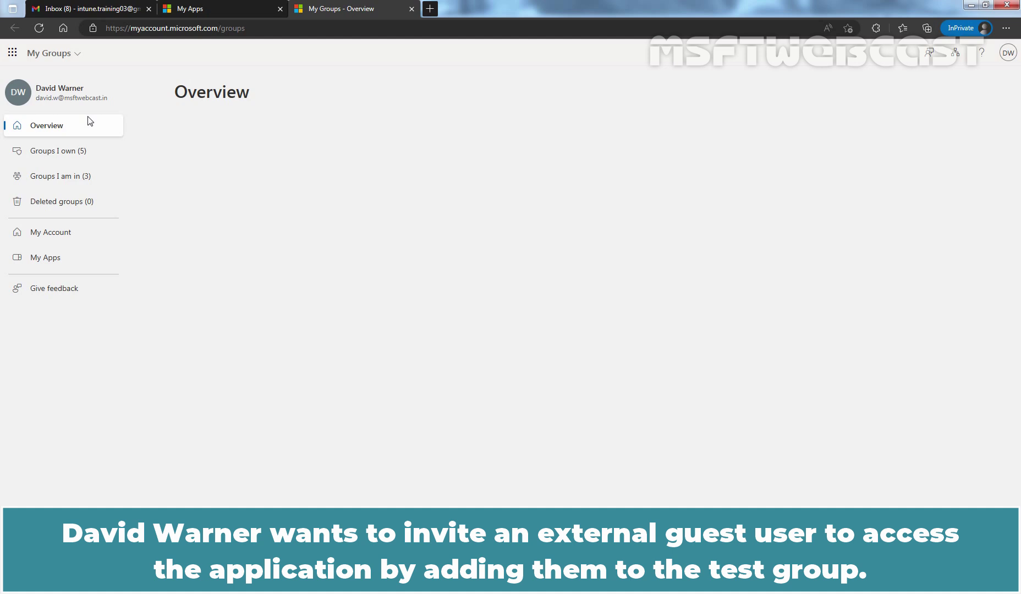
{"action": "left_click", "coordinate": [56, 156]}
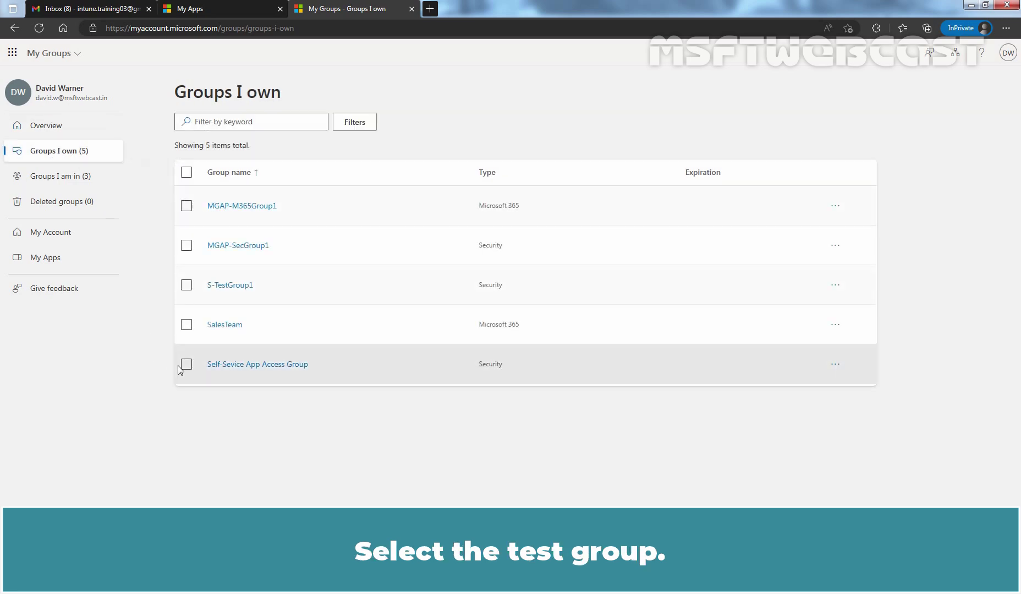
Select Self-Sevice App Access Group and open its Add member dialog.
{"action": "left_click", "coordinate": [186, 366]}
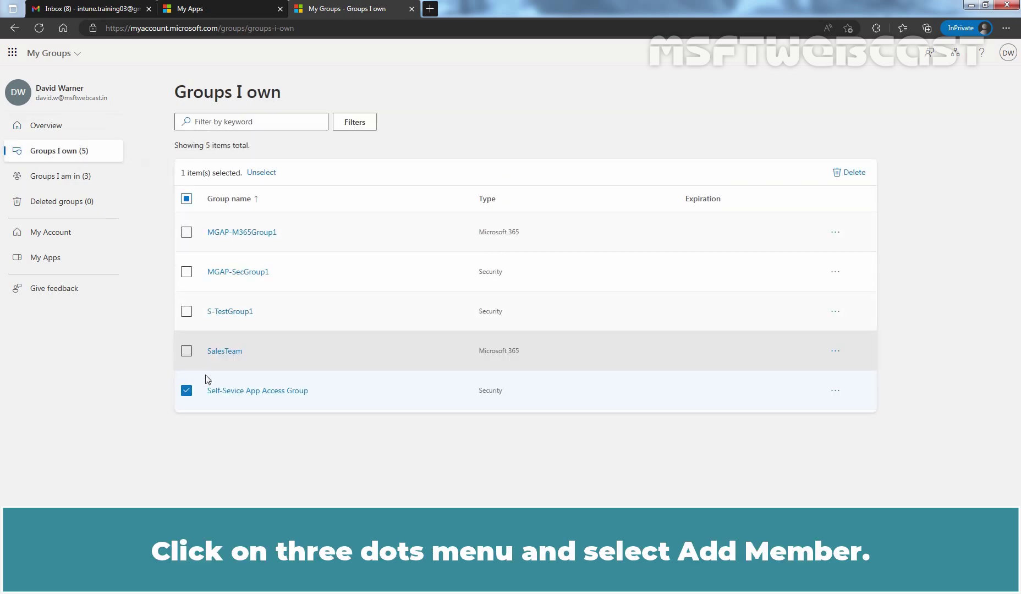
{"action": "left_click", "coordinate": [837, 391]}
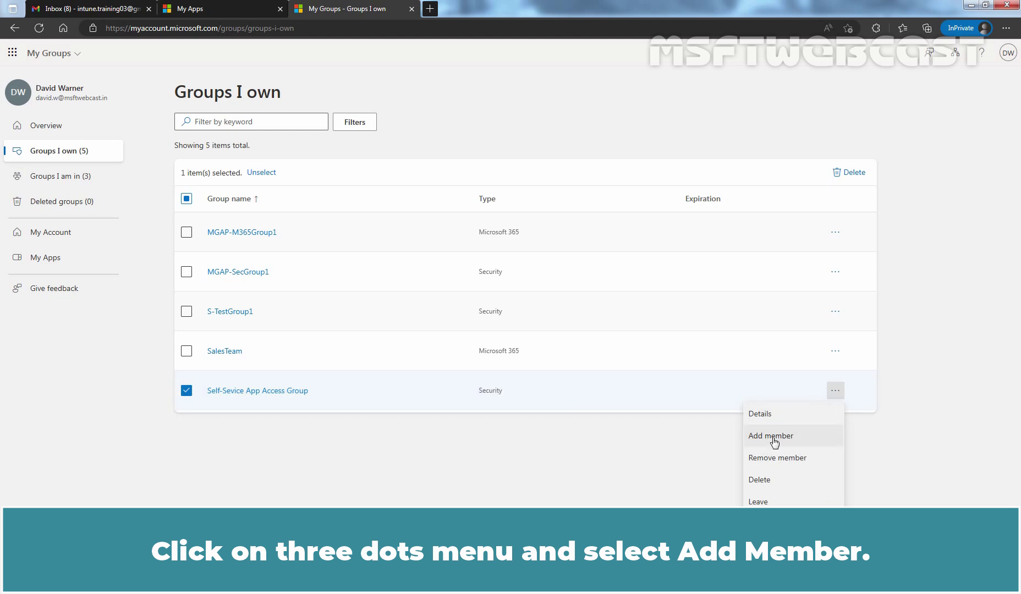
{"action": "left_click", "coordinate": [773, 439]}
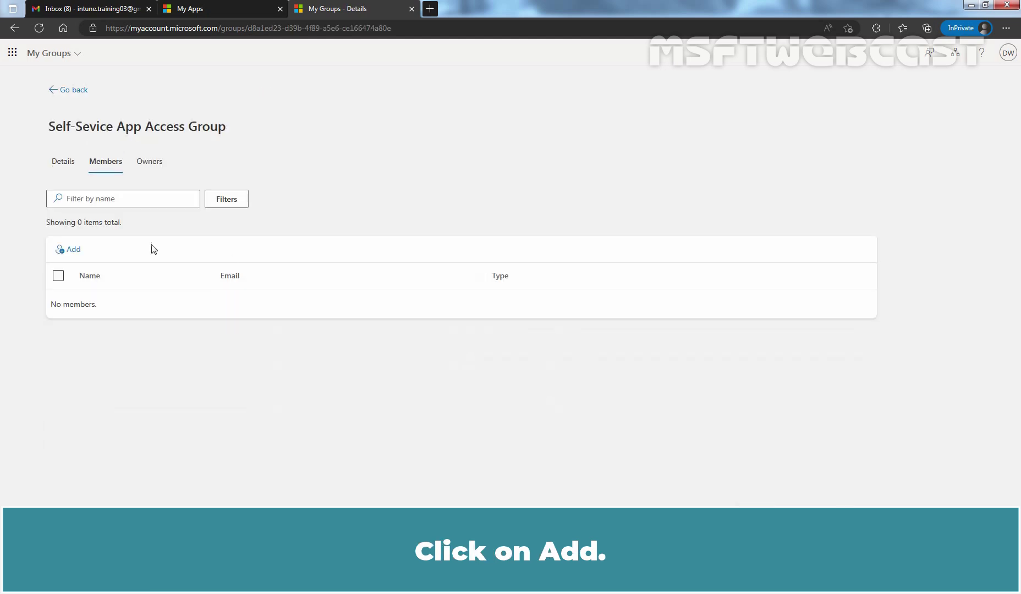
{"action": "left_click", "coordinate": [74, 251]}
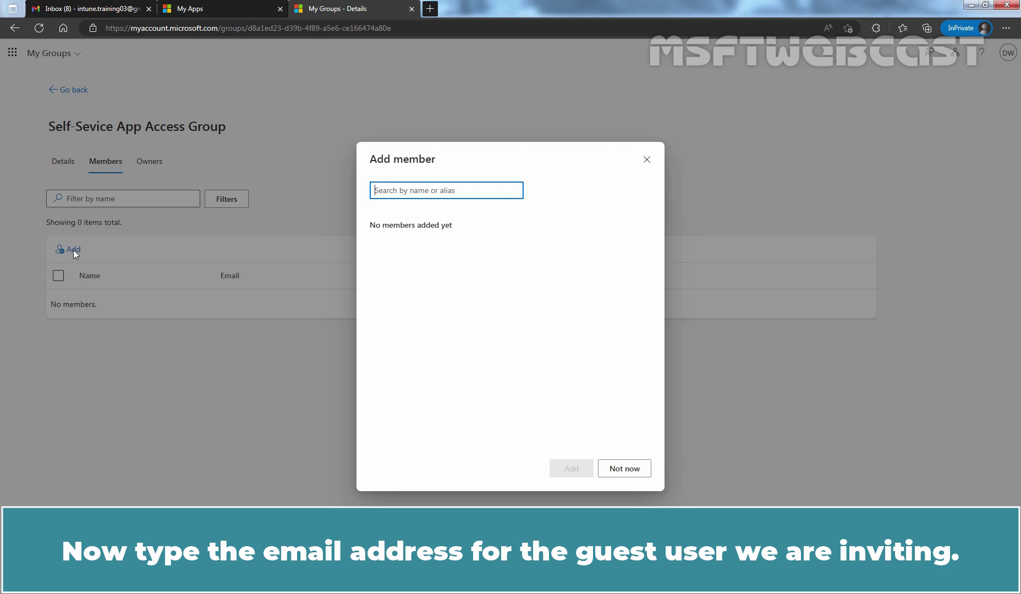
Copy the guest's Gmail address from the Google account panel and return to My Groups.
{"action": "key", "text": "ctrl+1"}
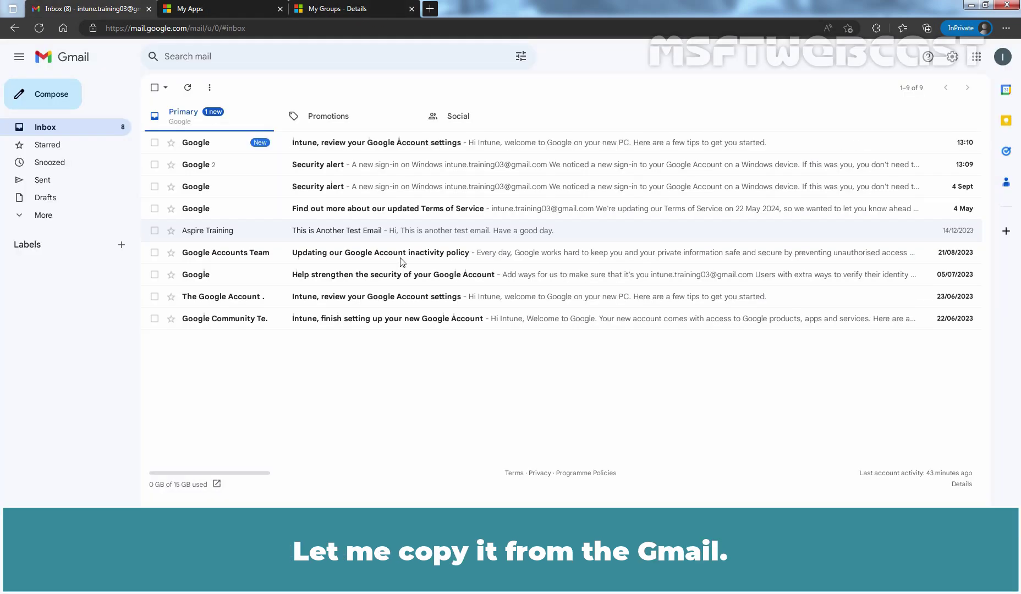
{"action": "left_click", "coordinate": [1003, 57]}
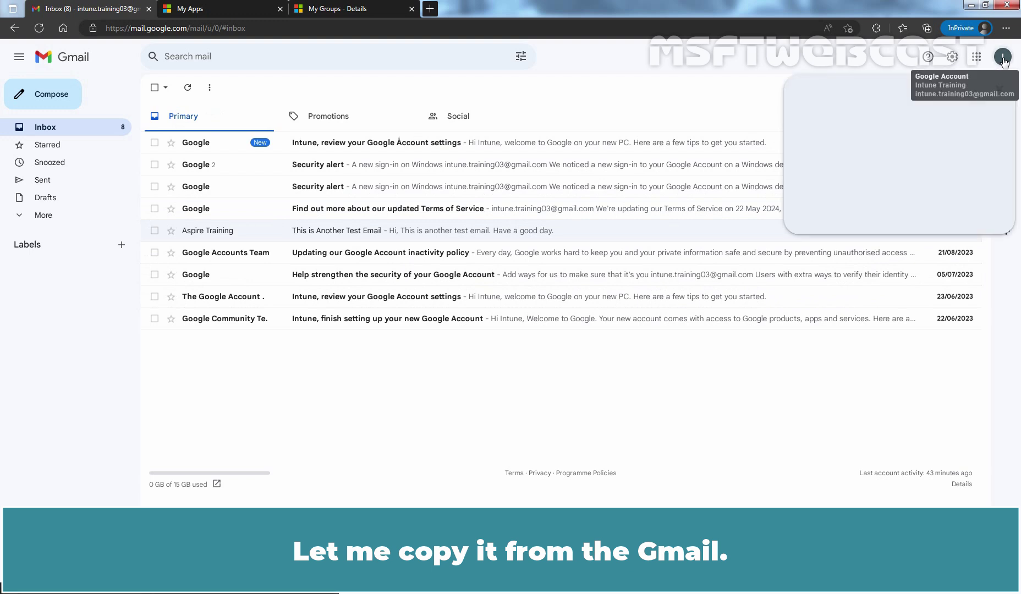
{"action": "left_click_drag", "start_coordinate": [843, 92], "coordinate": [952, 92]}
{"action": "right_click", "coordinate": [926, 89]}
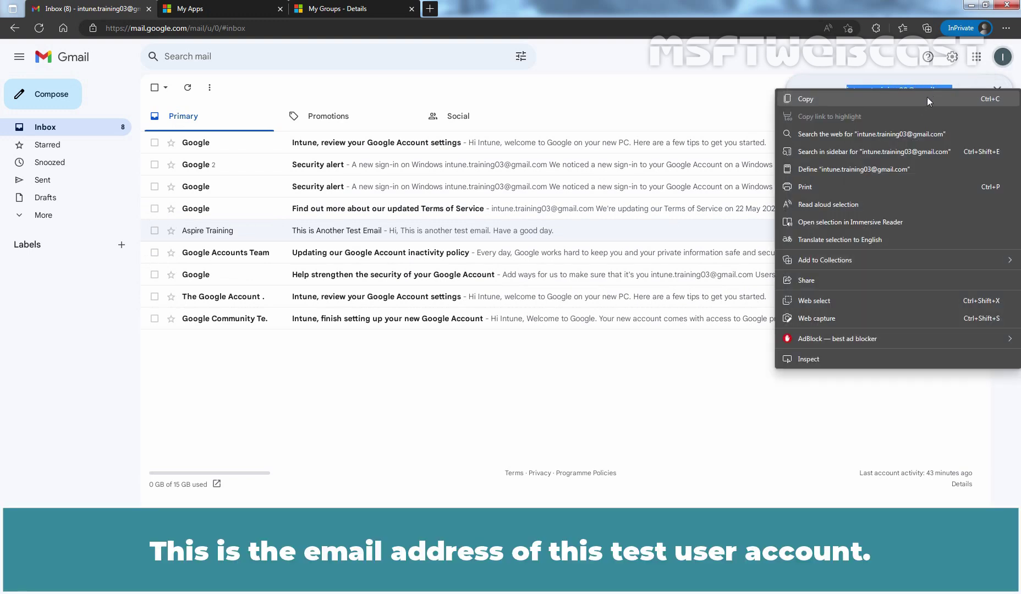
{"action": "left_click", "coordinate": [917, 100]}
{"action": "left_click", "coordinate": [330, 8]}
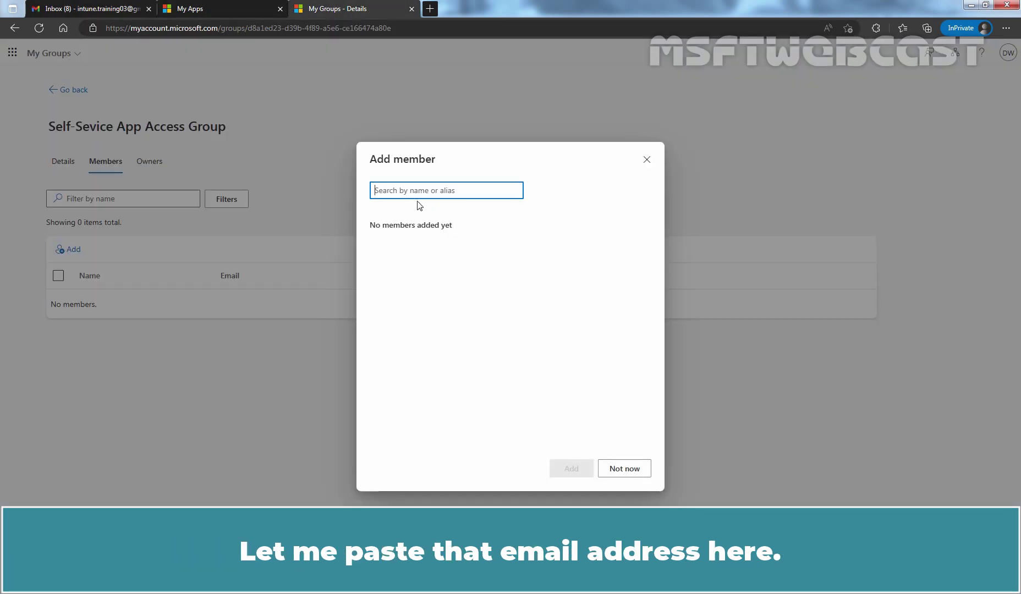
Paste the guest's Gmail address into the member search and pick it with the Member role.
{"action": "key", "text": "ctrl+v"}
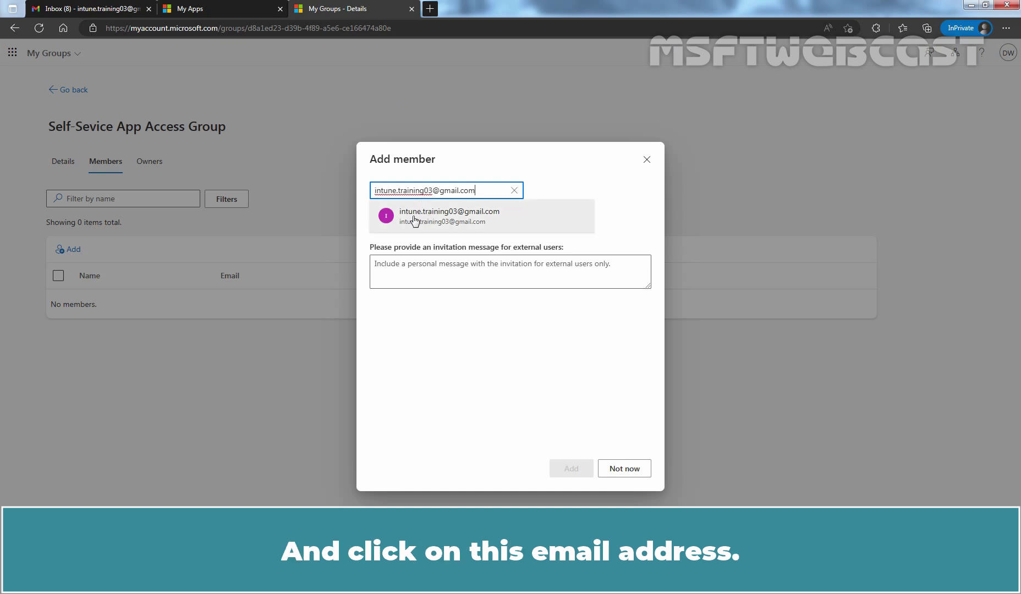
{"action": "left_click", "coordinate": [467, 223]}
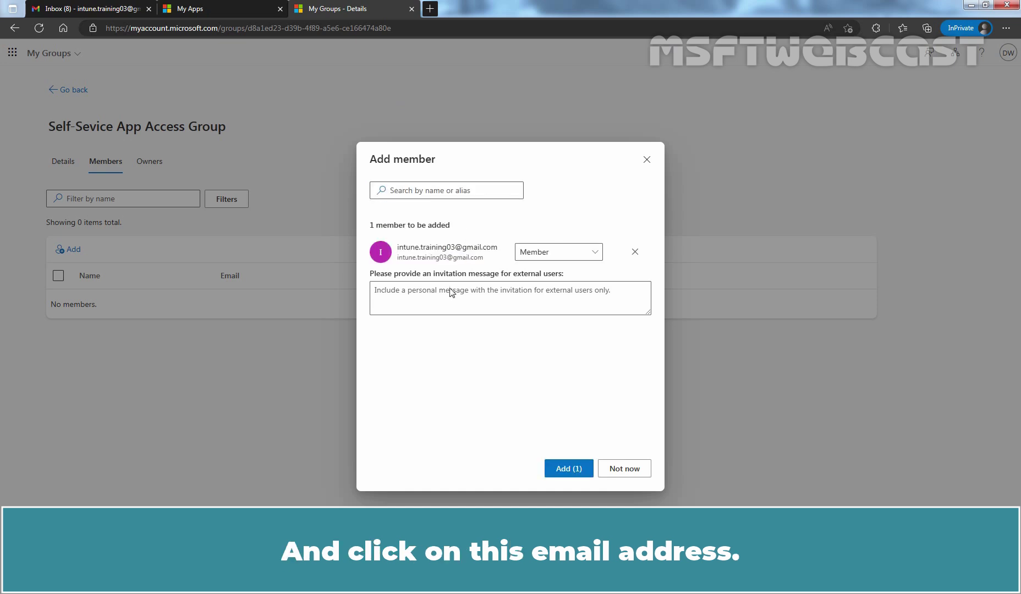
{"action": "left_click", "coordinate": [597, 254]}
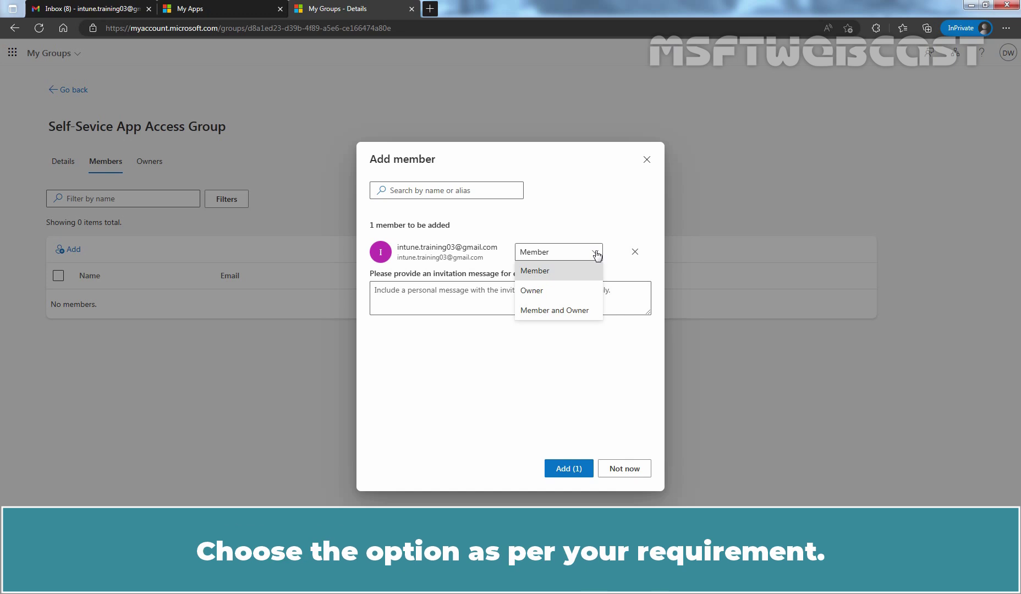
{"action": "left_click", "coordinate": [554, 272]}
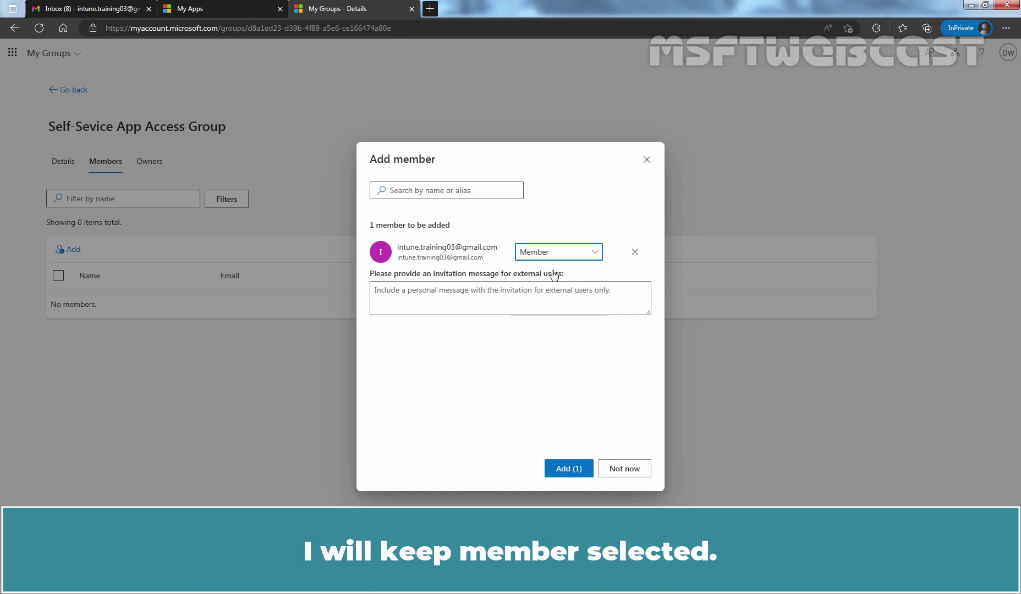
Add the invitation message 'Enter your personalized invitation message here.', add the guest, and dismiss the feedback survey.
{"action": "left_click", "coordinate": [457, 299]}
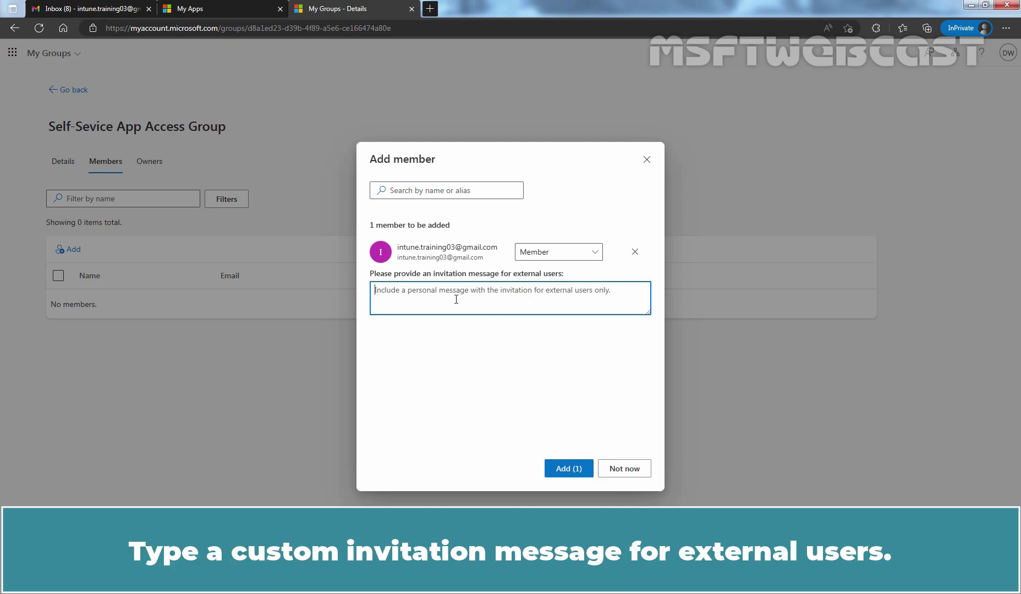
{"action": "type", "text": "Enter your personalized invitation message here."}
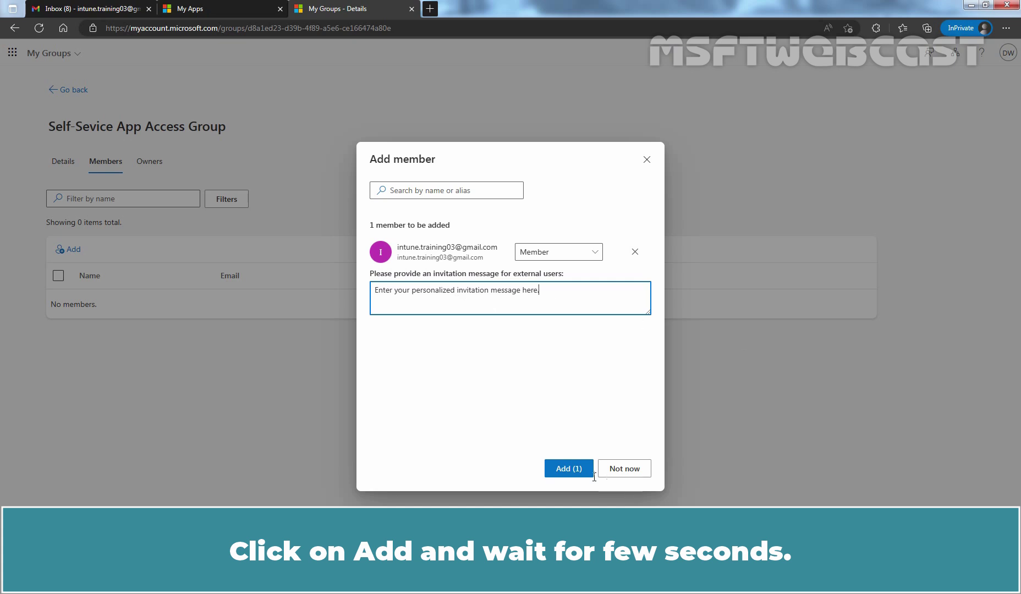
{"action": "left_click", "coordinate": [571, 469]}
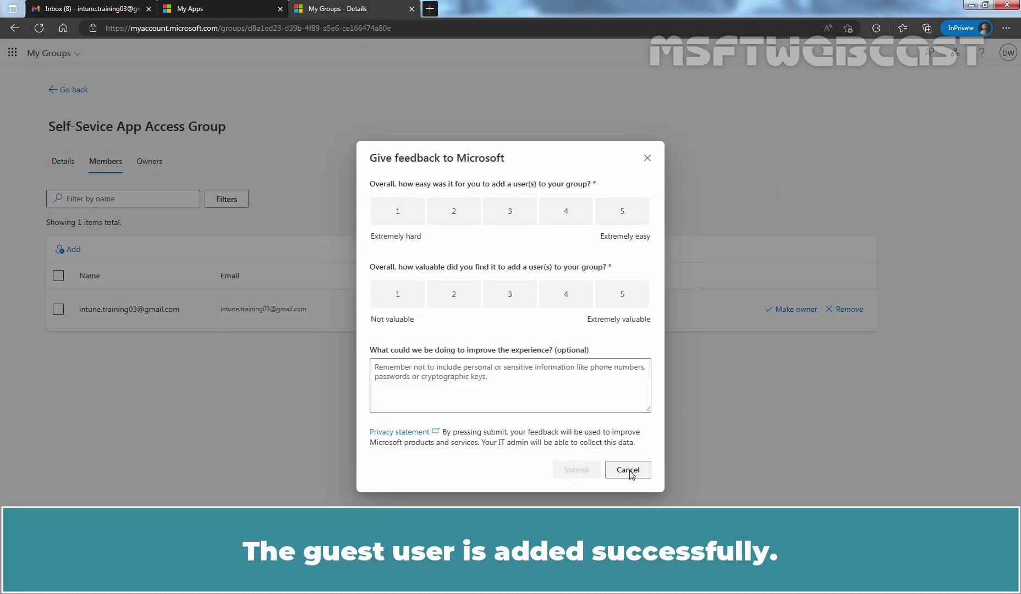
{"action": "left_click", "coordinate": [630, 469]}
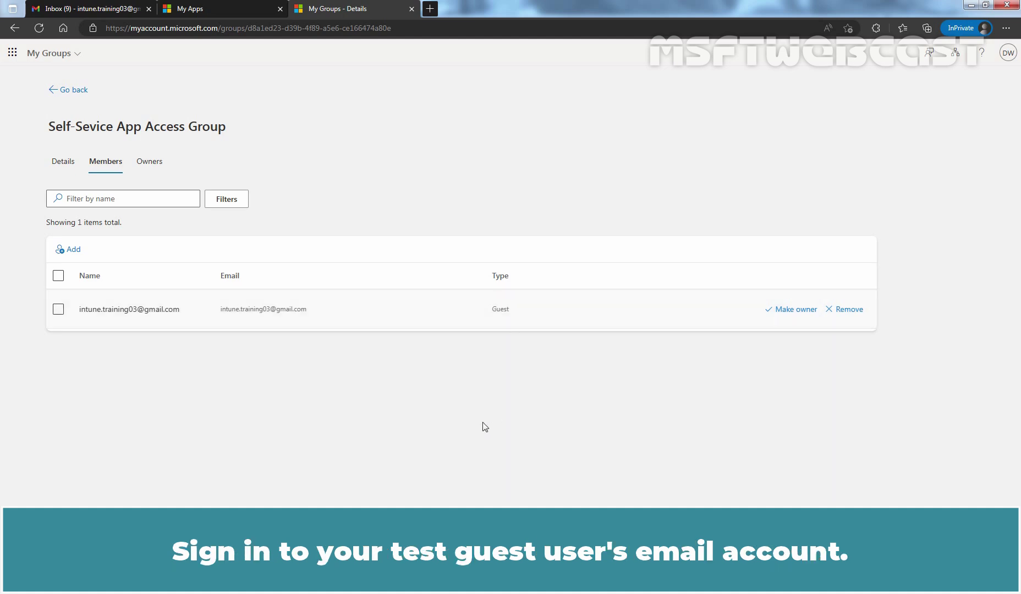
Open the Microsoft Invitations email in Gmail and accept the invitation to MSFTWEBCAST's applications.
{"action": "left_click", "coordinate": [110, 8]}
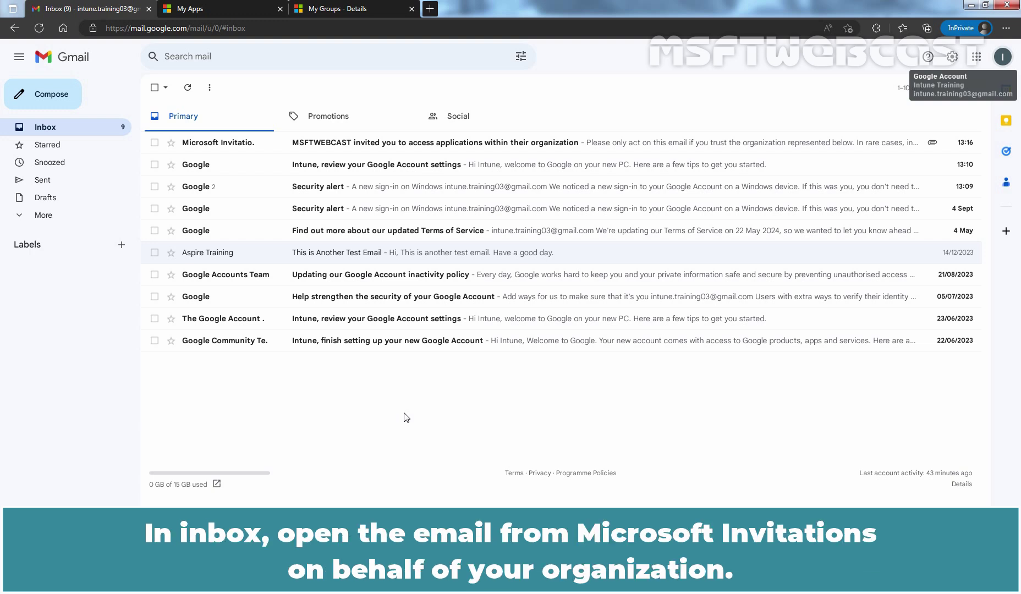
{"action": "left_click", "coordinate": [363, 142]}
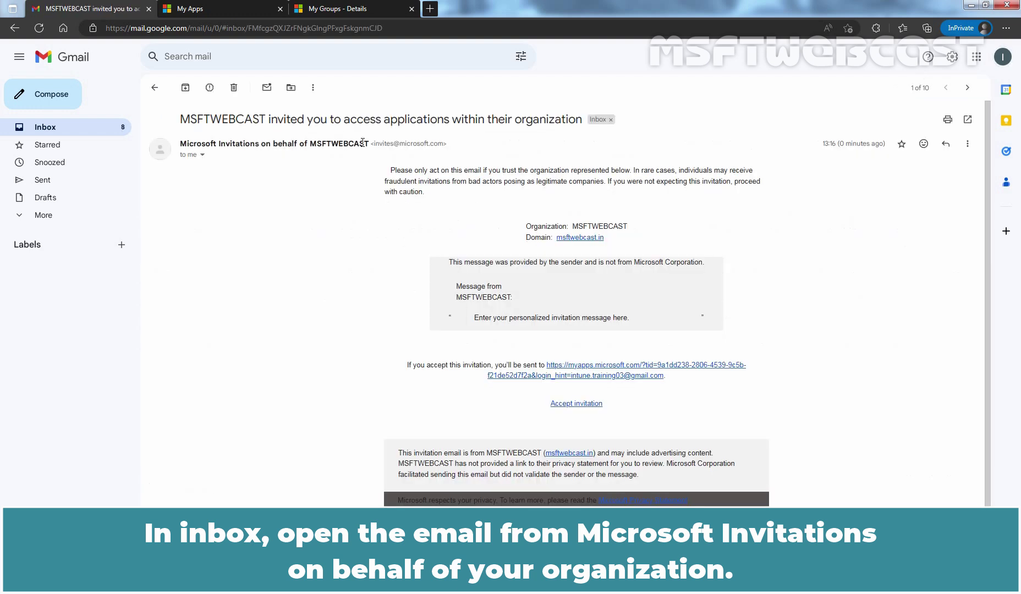
{"action": "mouse_move", "coordinate": [363, 142]}
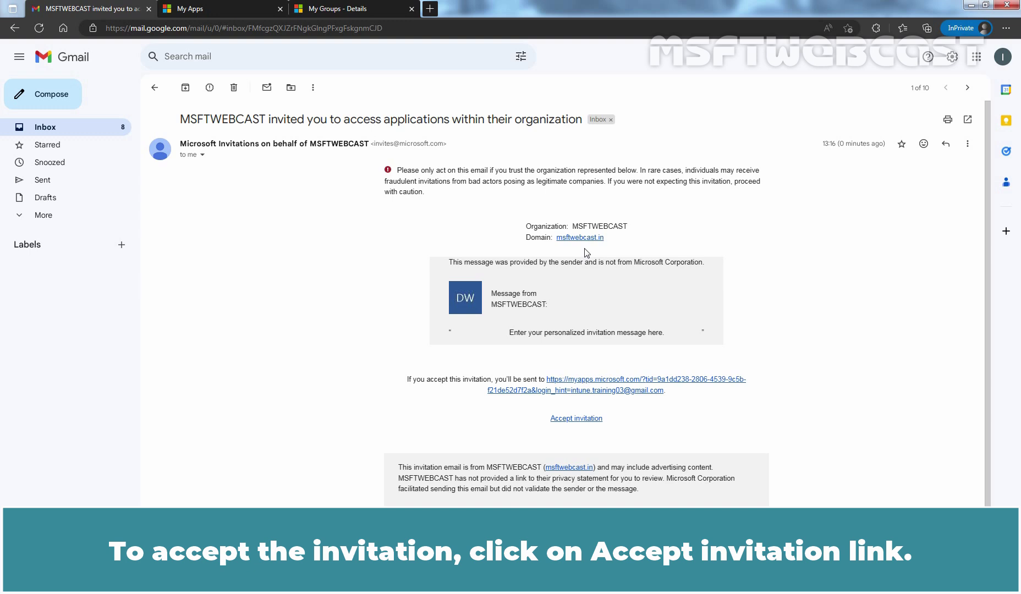
{"action": "left_click", "coordinate": [563, 420]}
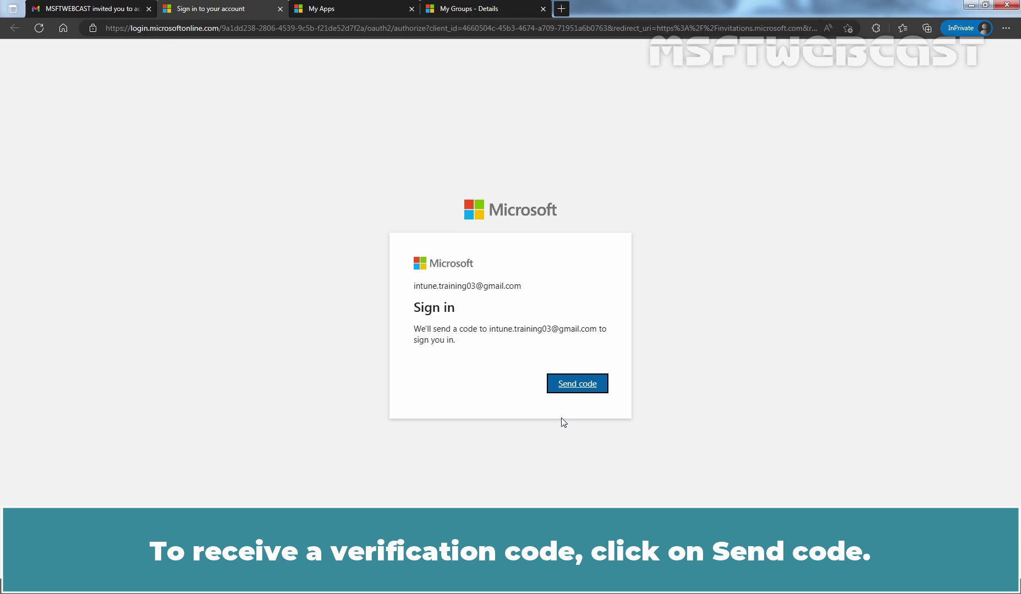
Send a sign-in verification code to the guest's Gmail and go back to the inbox.
{"action": "left_click", "coordinate": [576, 385]}
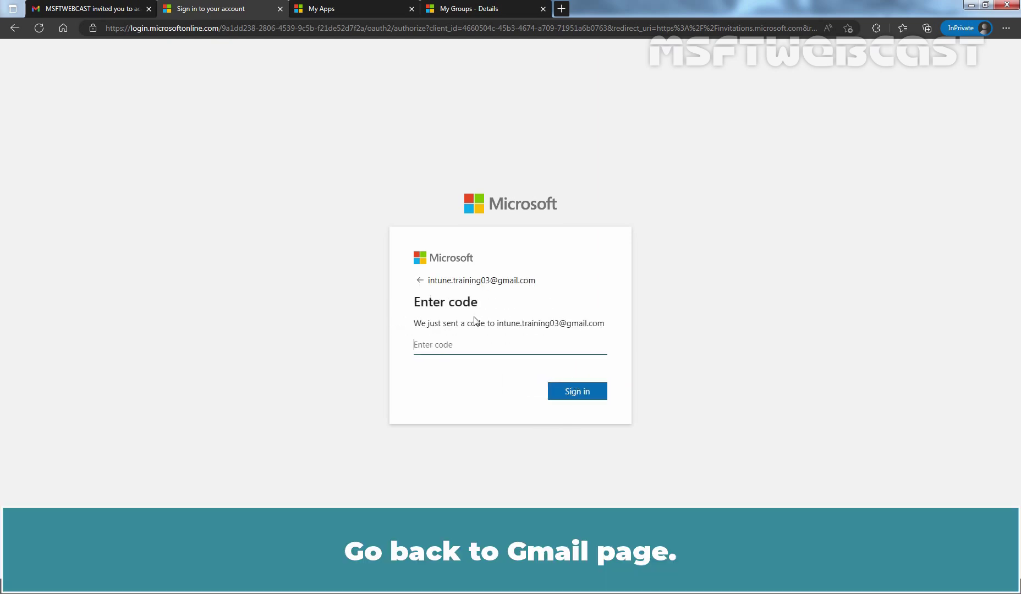
{"action": "left_click", "coordinate": [106, 7]}
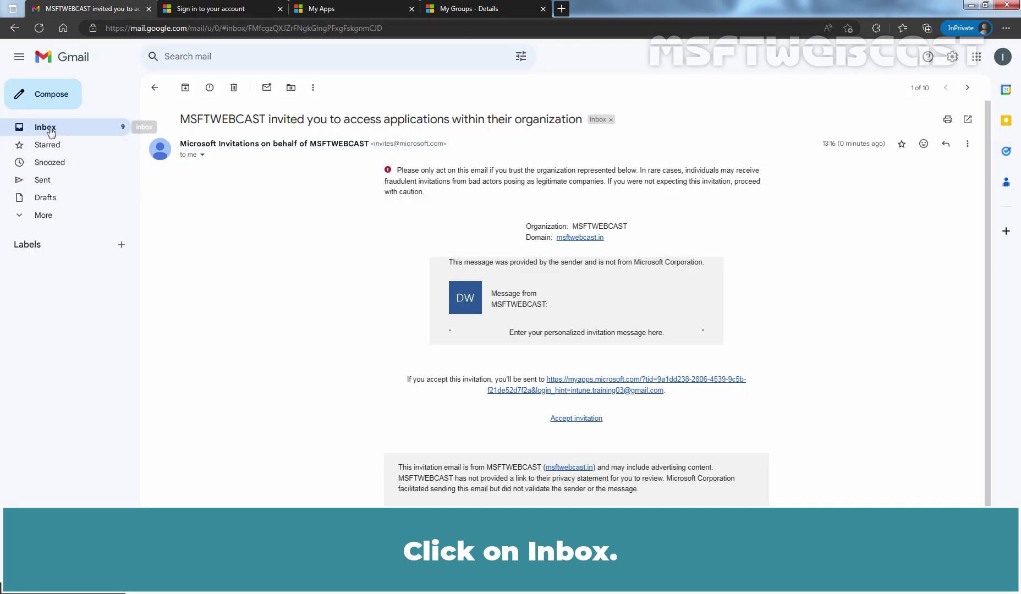
{"action": "left_click", "coordinate": [50, 129]}
Copy the code from the account verification email and return to the Enter code page.
{"action": "left_click", "coordinate": [366, 143]}
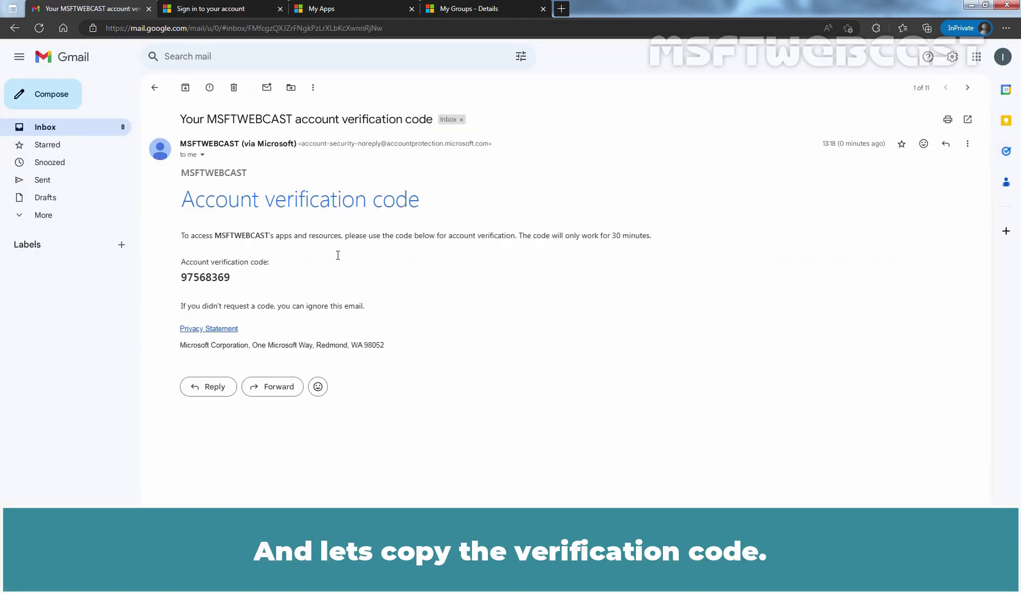
{"action": "left_click_drag", "start_coordinate": [181, 277], "coordinate": [218, 282]}
{"action": "right_click", "coordinate": [226, 286]}
{"action": "left_click", "coordinate": [229, 287]}
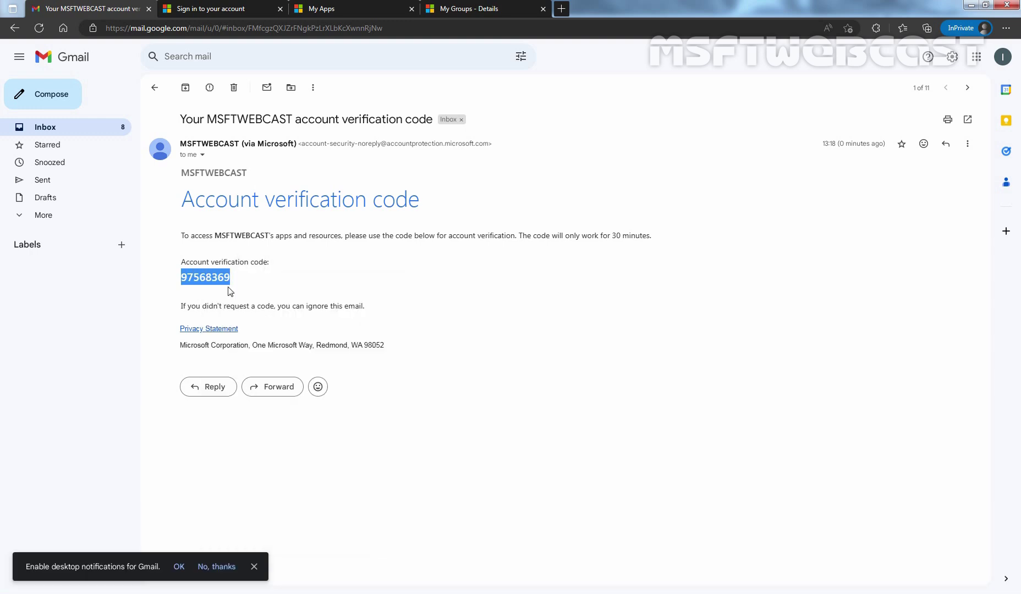
{"action": "left_click", "coordinate": [239, 7]}
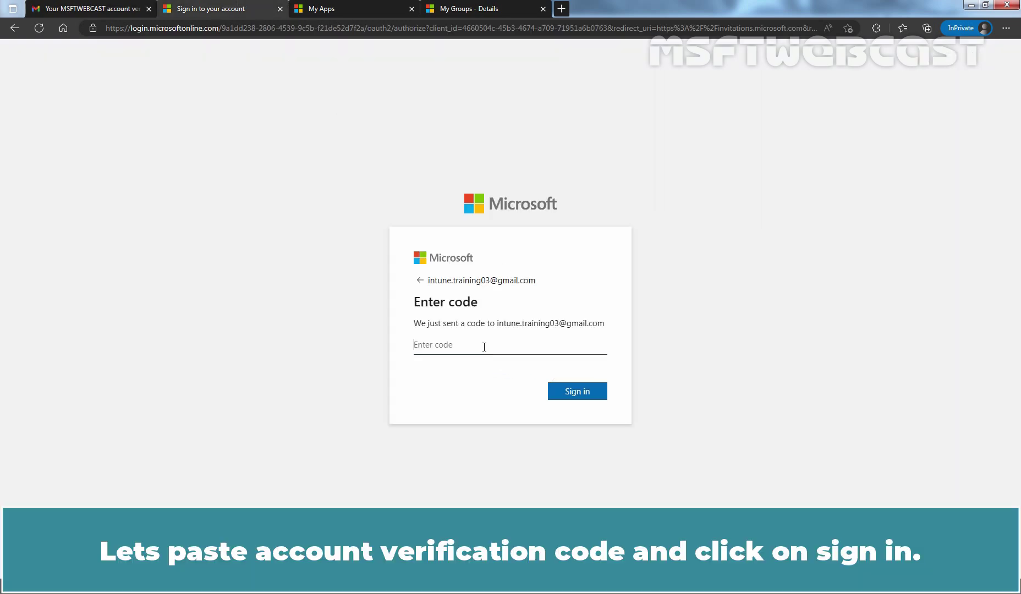
Paste the verification code, sign in, and accept the permissions MSFTWEBCAST requests.
{"action": "key", "text": "ctrl+v"}
{"action": "left_click", "coordinate": [576, 392]}
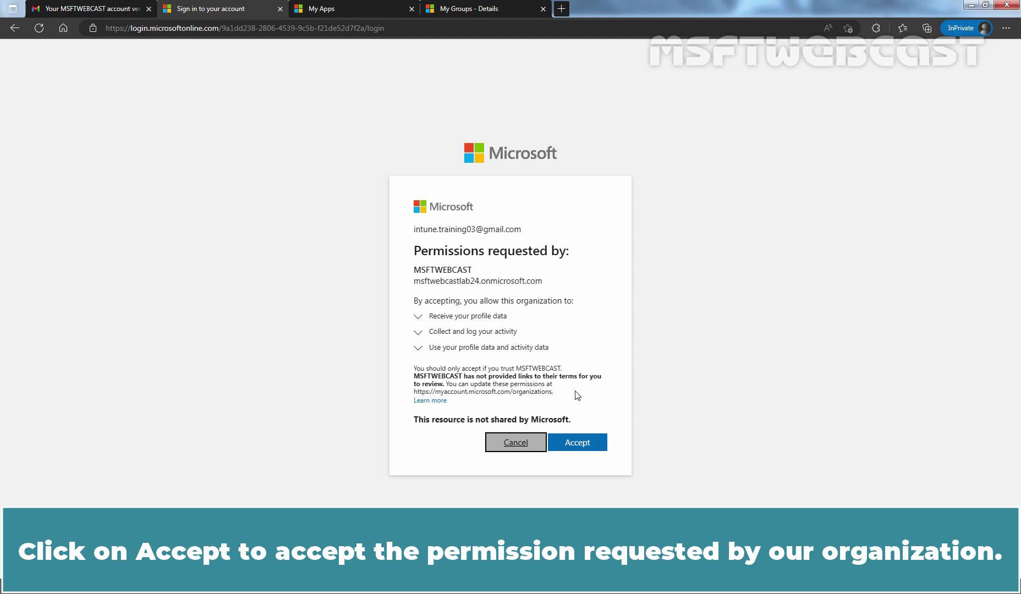
{"action": "left_click", "coordinate": [573, 443]}
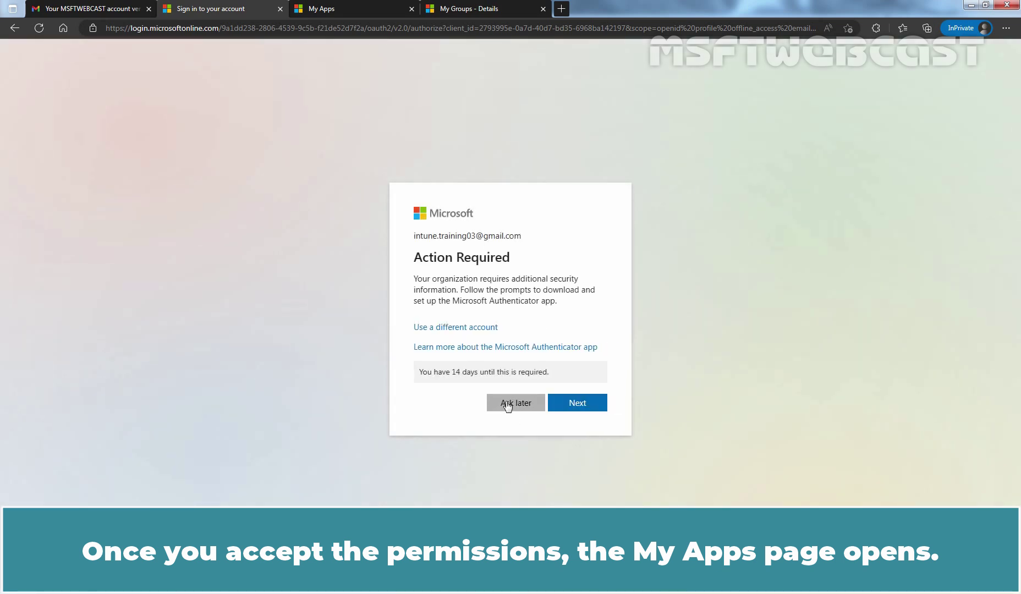
Skip the security info request and confirm the guest's My Apps dashboard shows no apps.
{"action": "left_click", "coordinate": [507, 405]}
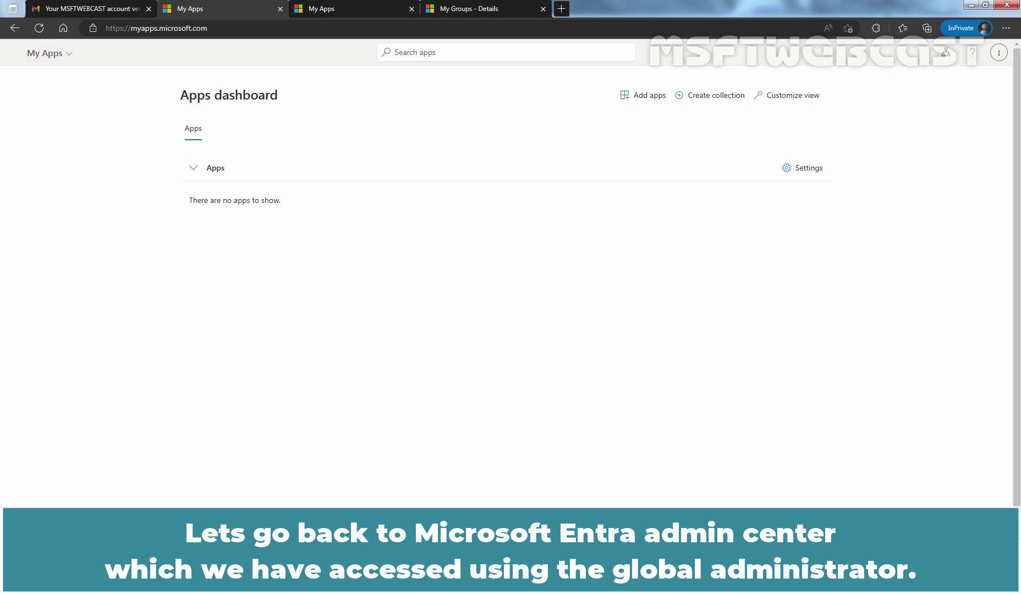
{"action": "key", "text": "alt+Tab"}
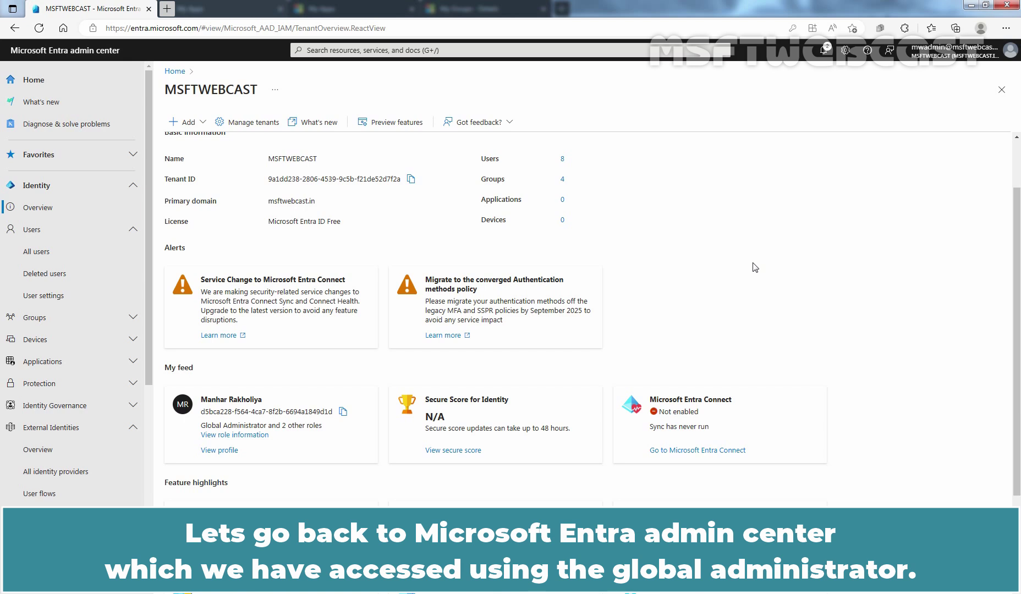
Refresh All users and open the Gmail guest's profile to confirm Guest type and Accepted invitation.
{"action": "left_click", "coordinate": [45, 256]}
{"action": "left_click", "coordinate": [588, 123]}
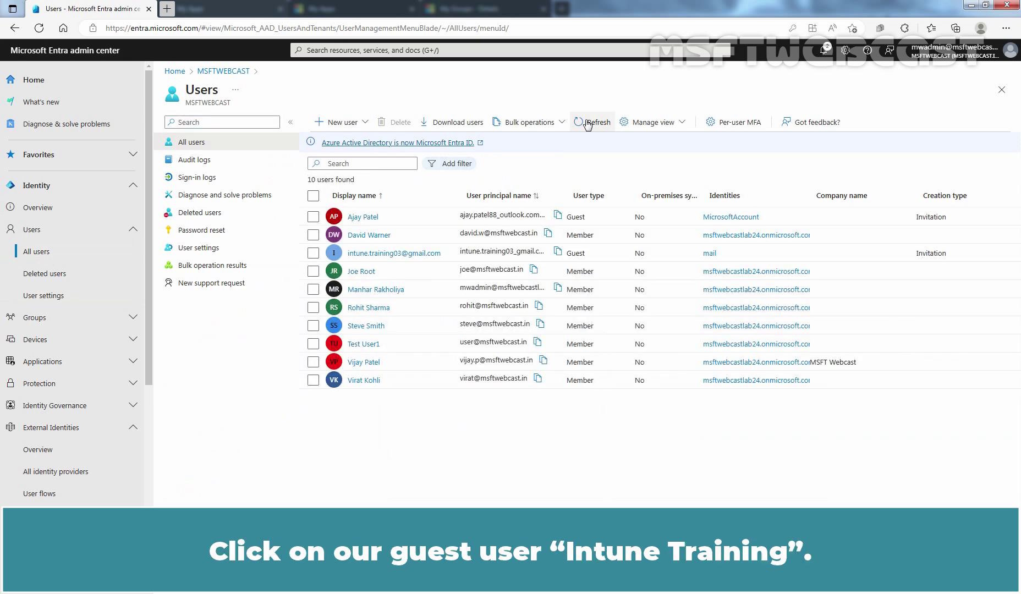
{"action": "left_click", "coordinate": [363, 253]}
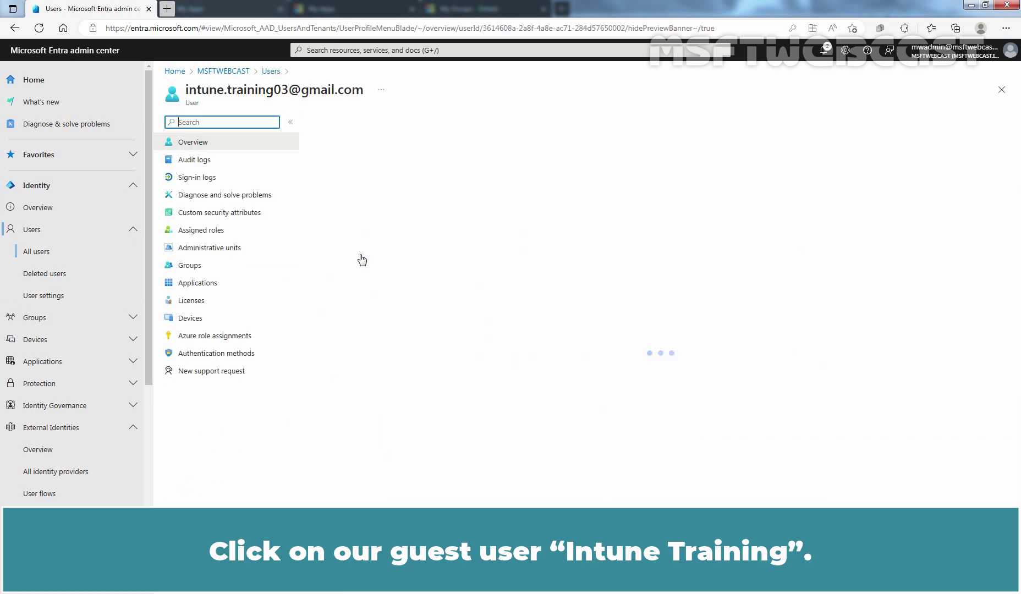